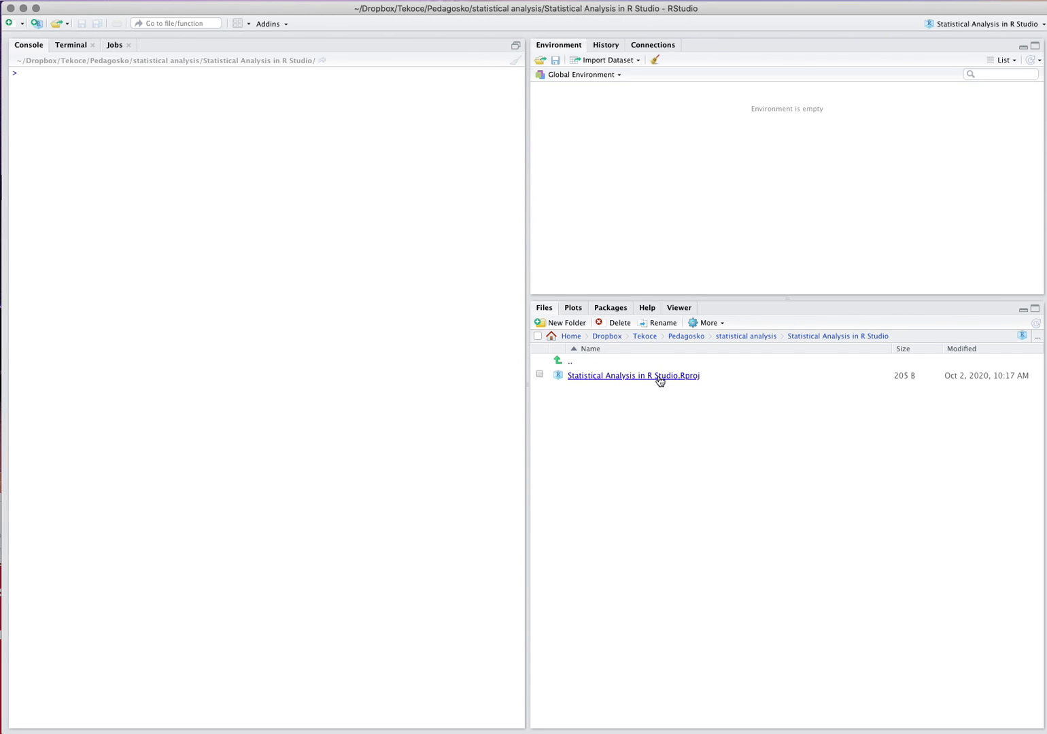
# Look through the plots, installed packages and help documentation, and return to the project's file list.
pyautogui.click(574, 310)
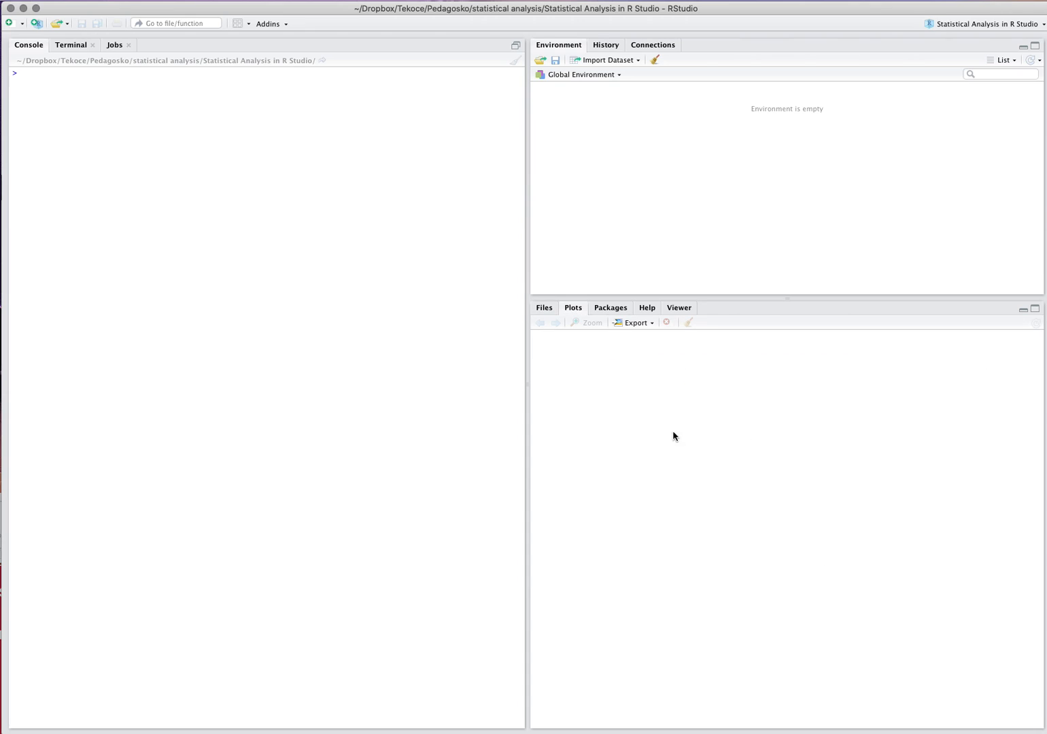
pyautogui.click(608, 309)
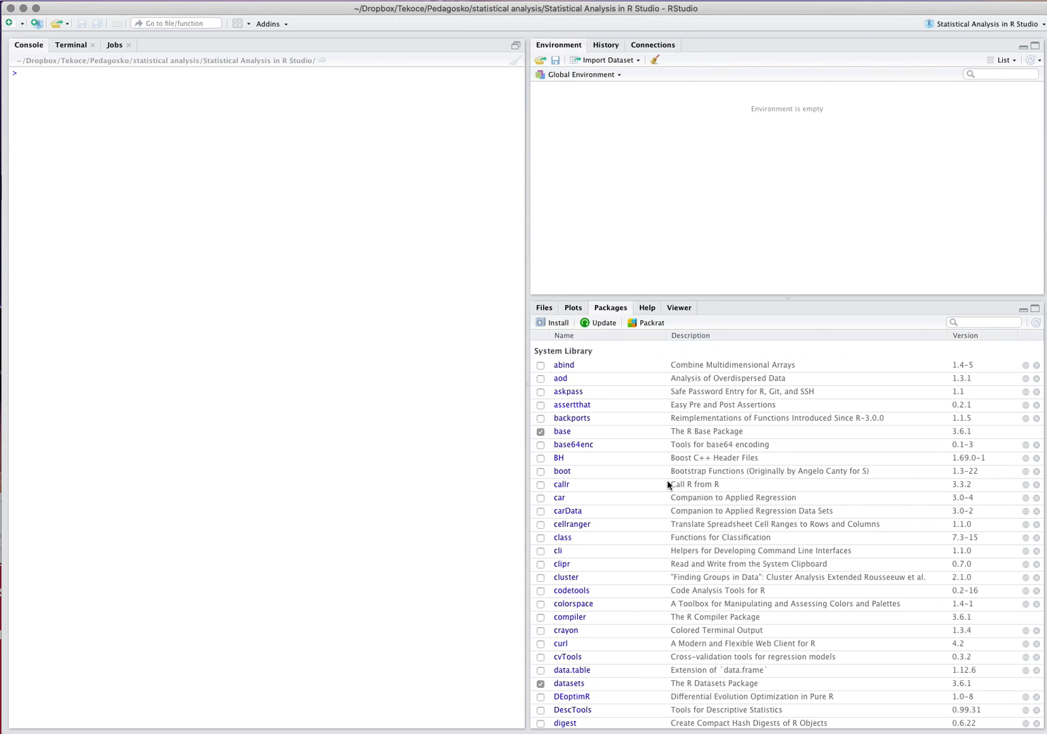
pyautogui.click(642, 309)
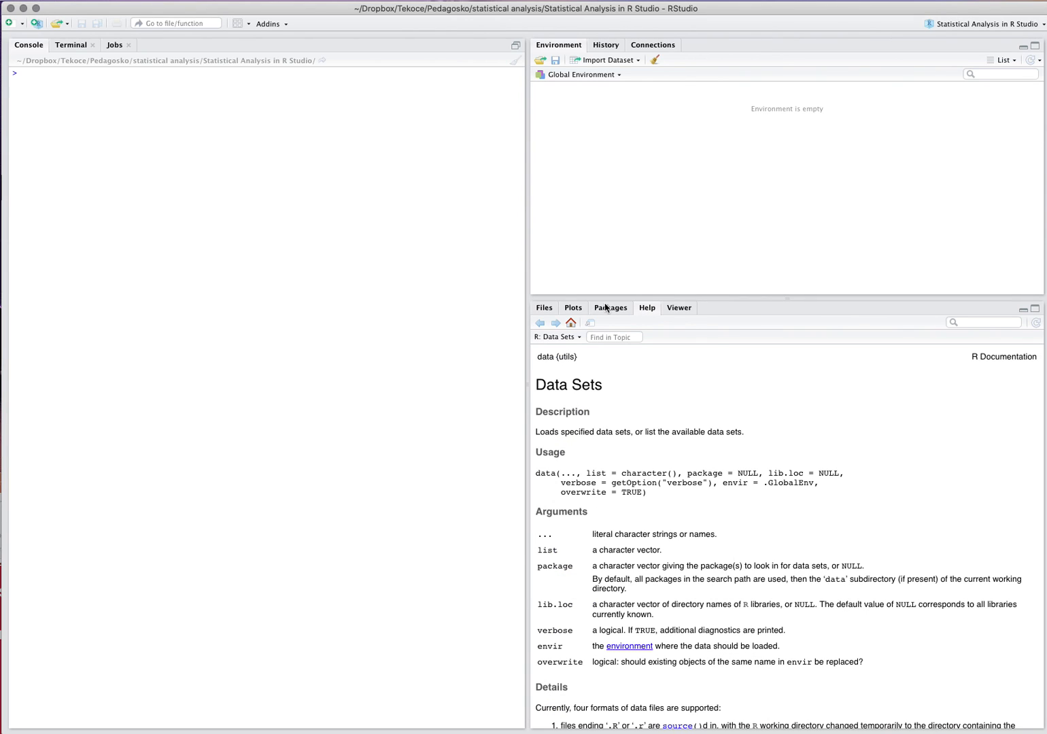
pyautogui.click(543, 310)
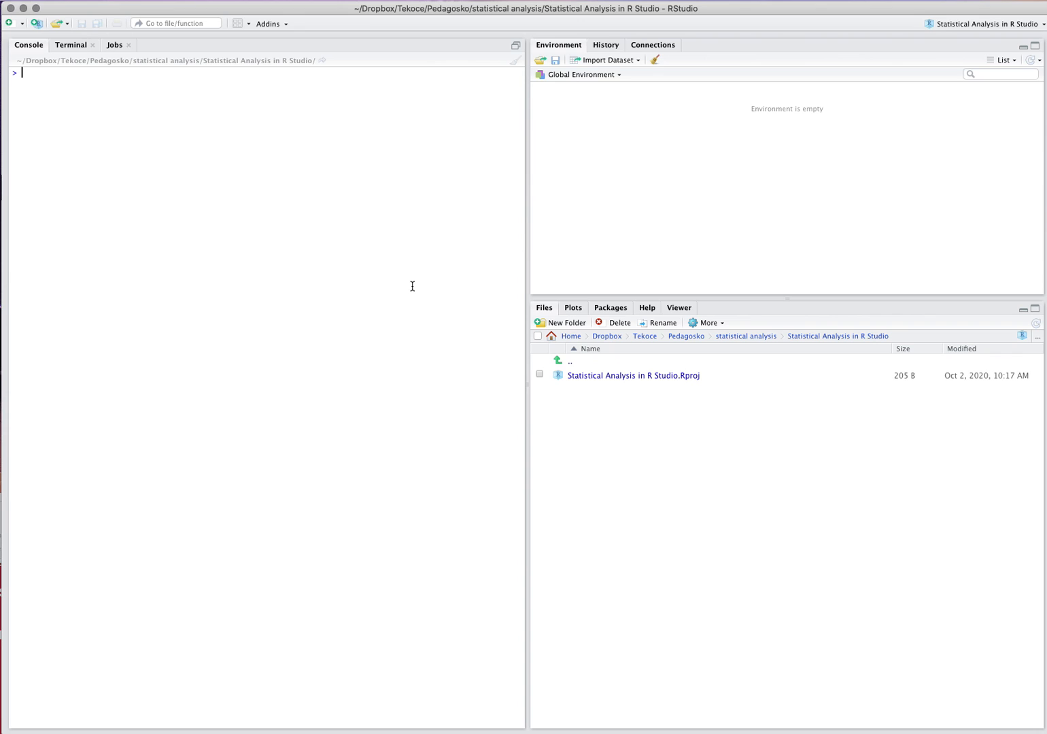
# Run data() in the console and browse the list of built-in R data sets.
pyautogui.write('data()')
pyautogui.press('Return')
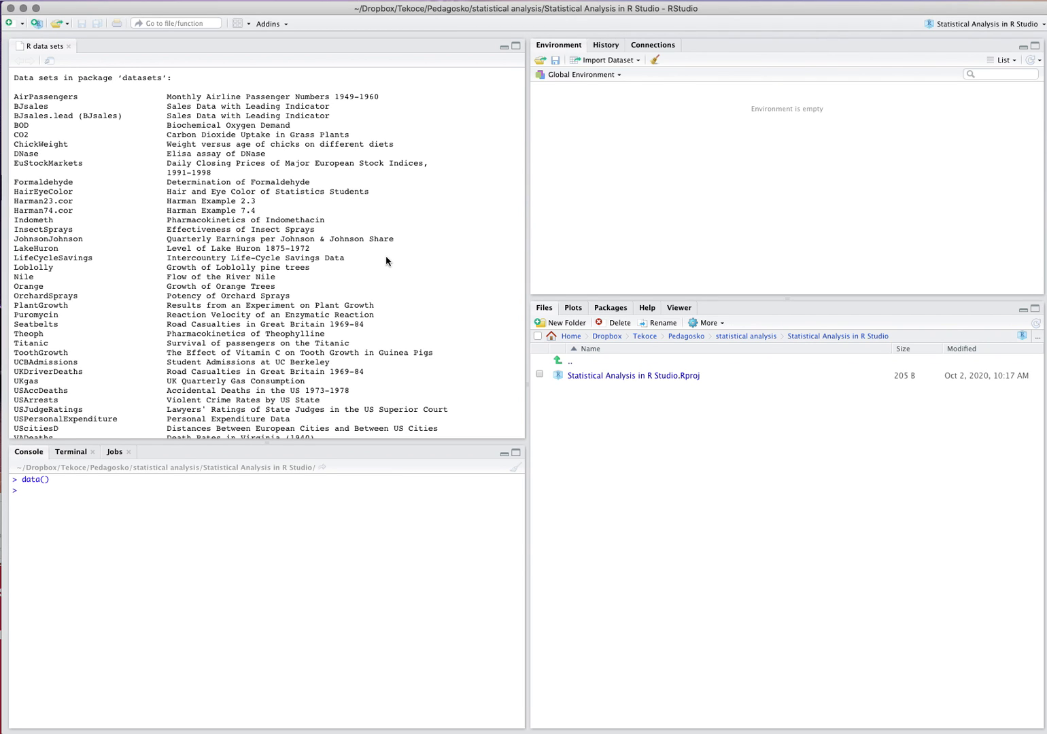
pyautogui.scroll(-15, 386, 261)
pyautogui.scroll(13, 386, 261)
pyautogui.scroll(3, 386, 261)
pyautogui.scroll(-10, 346, 277)
pyautogui.scroll(-5, 346, 277)
pyautogui.scroll(15, 346, 274)
# Load the built-in mtcars data set into the environment by running data(mtcars) in the console.
pyautogui.write('data')
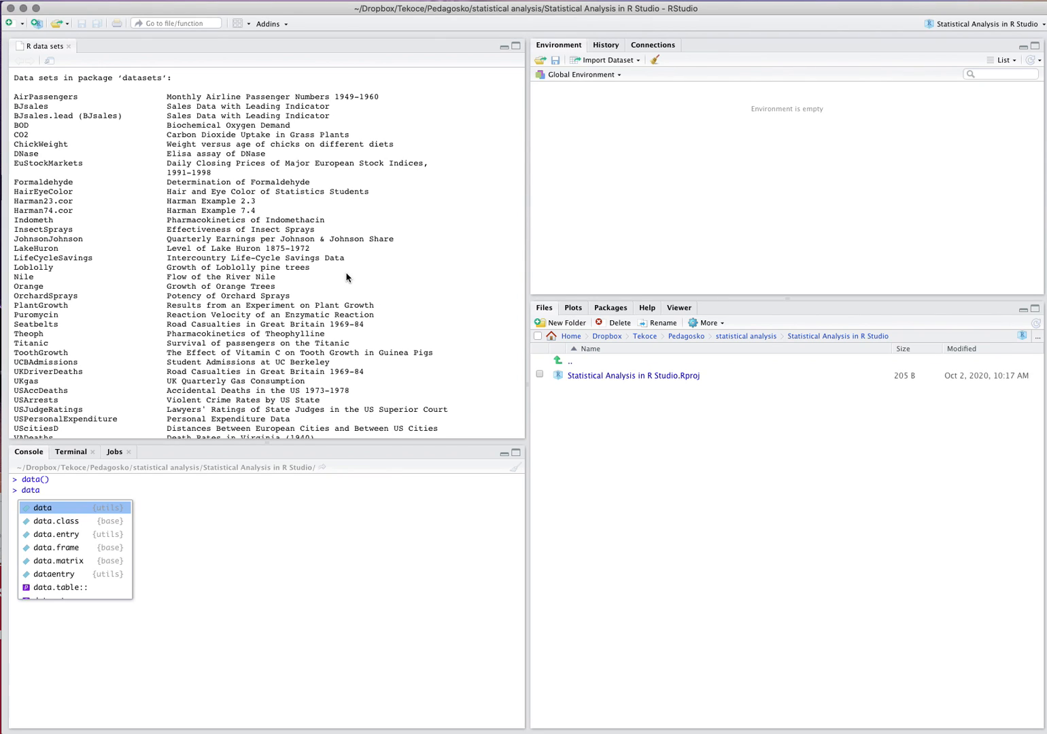
pyautogui.press('Return')
pyautogui.press('Left')
pyautogui.write('mt')
pyautogui.press('BackSpace')
pyautogui.write('cars)')
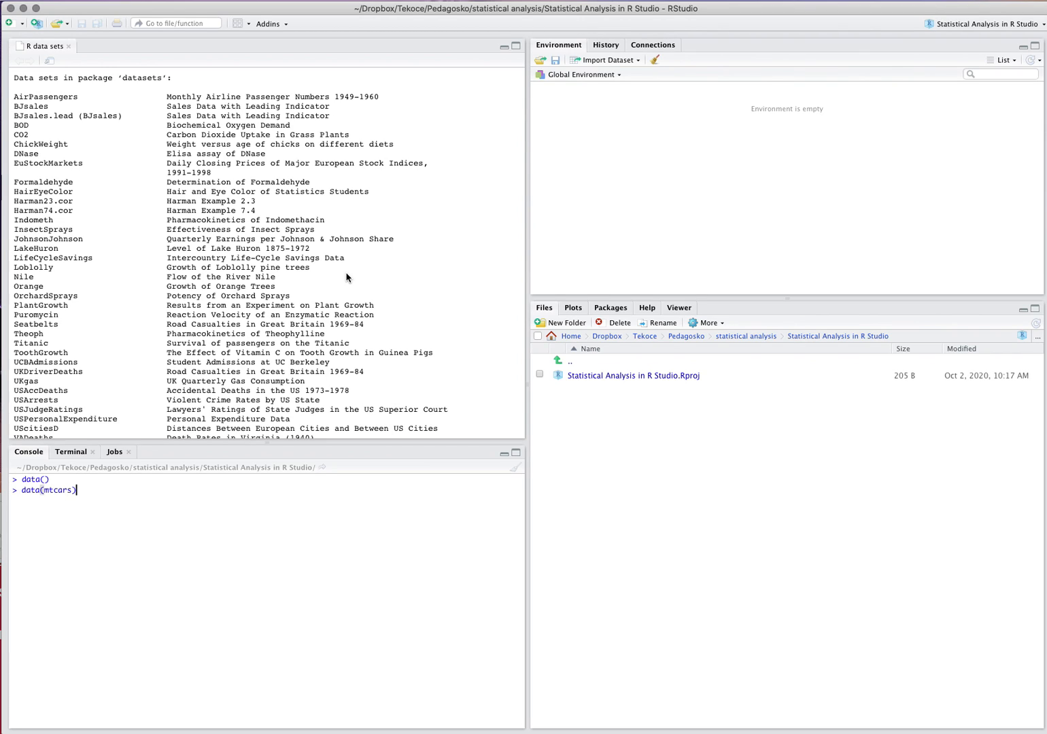
pyautogui.press('Return')
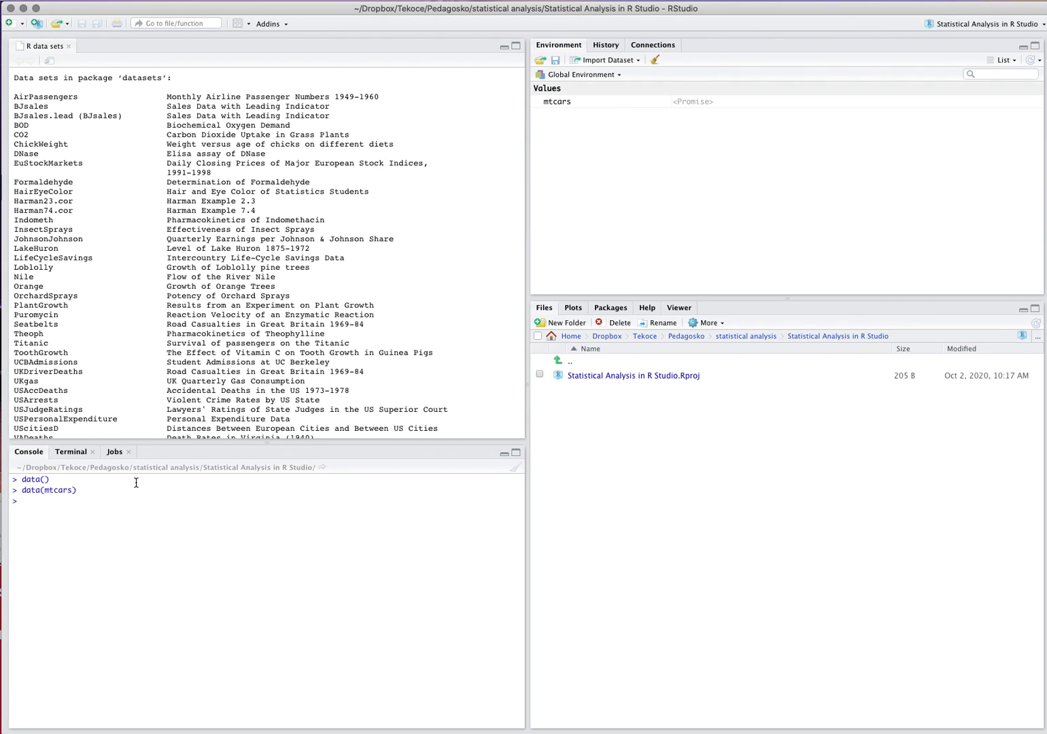
# Print the mtcars data set in the console and look through its rows and column headings.
pyautogui.write('mtcars')
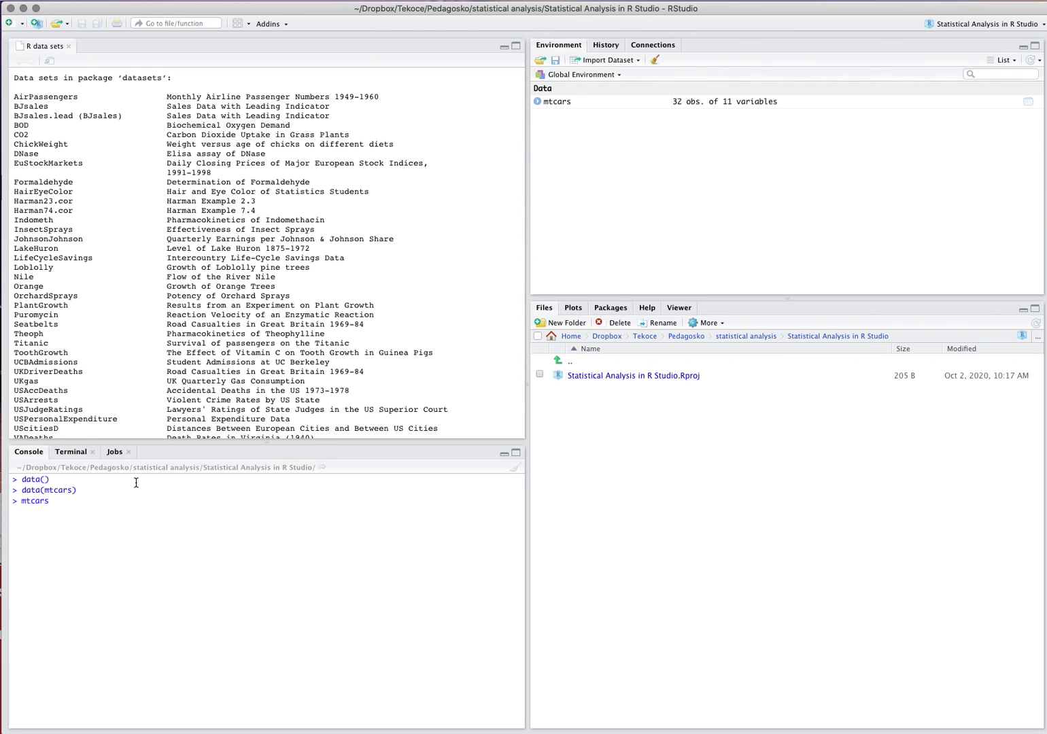
pyautogui.press('Return')
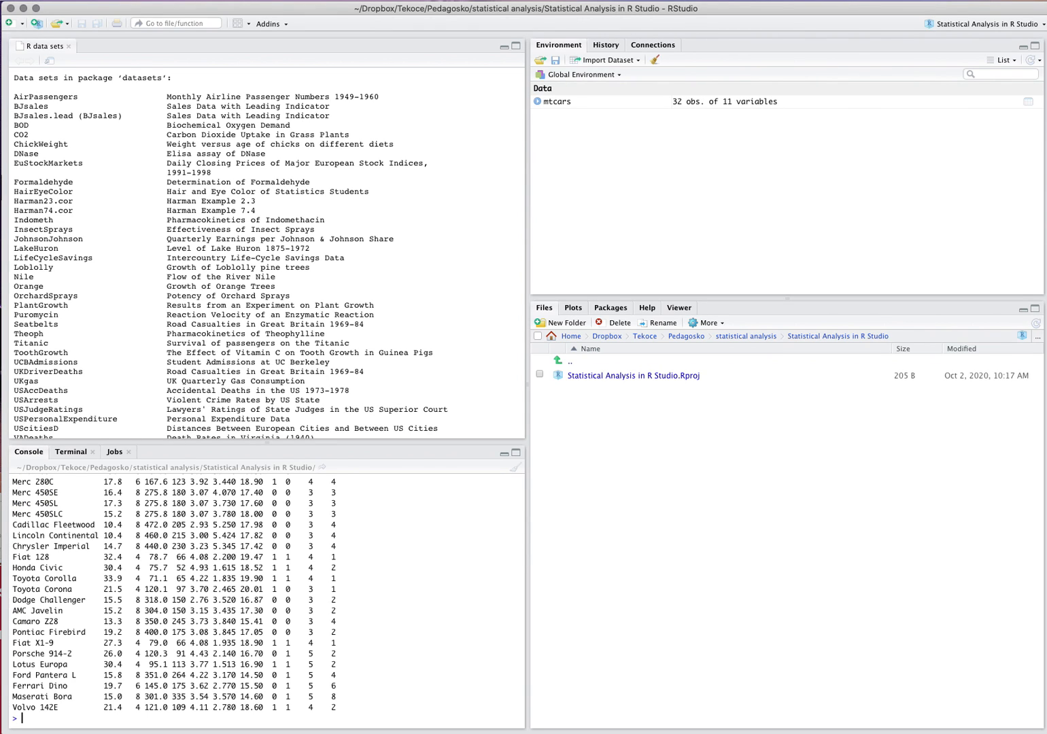
pyautogui.scroll(5, 180, 615)
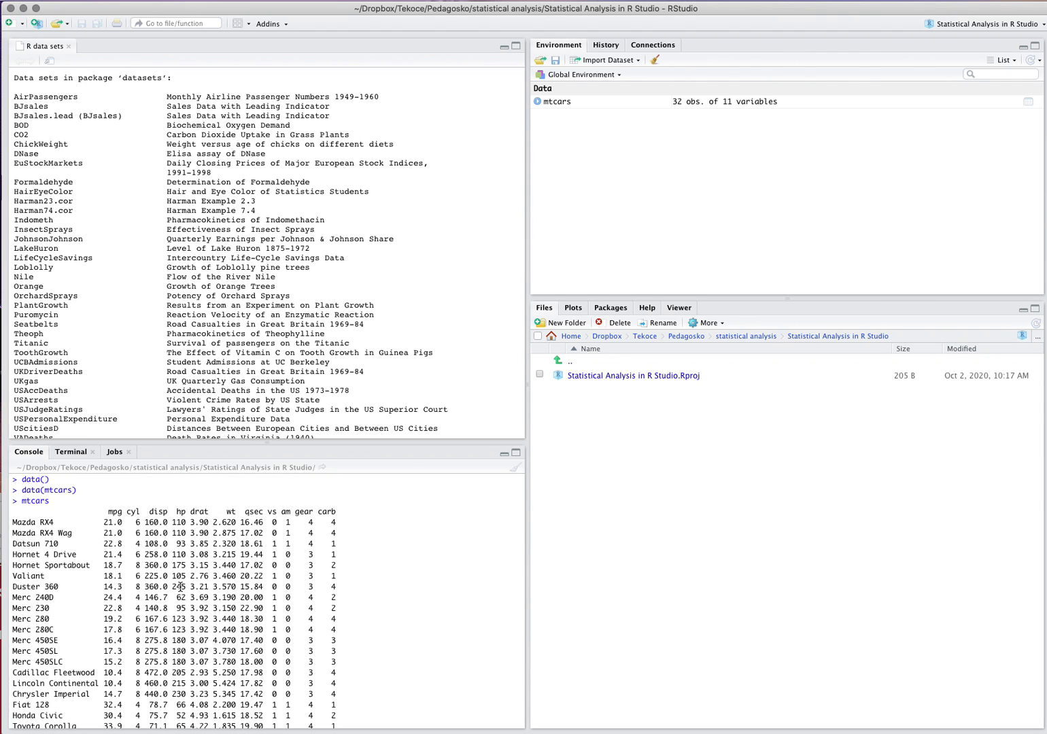
pyautogui.scroll(-5, 180, 586)
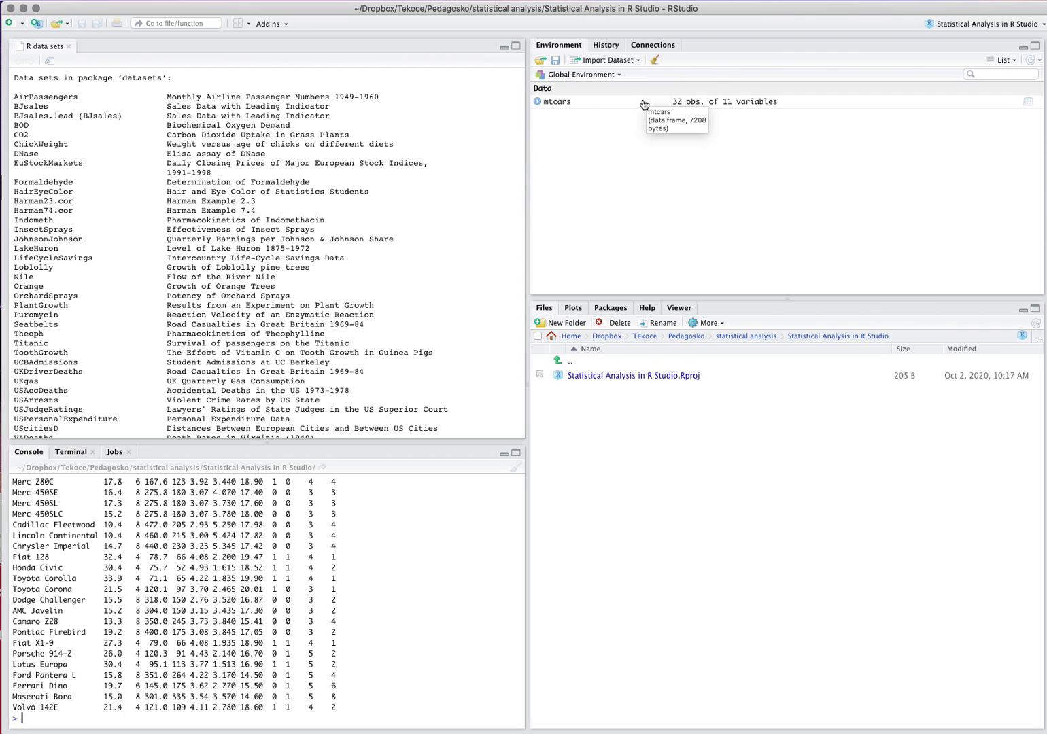
# Open the mtcars data frame from the environment in the data viewer and look through its rows.
pyautogui.doubleClick(570, 103)
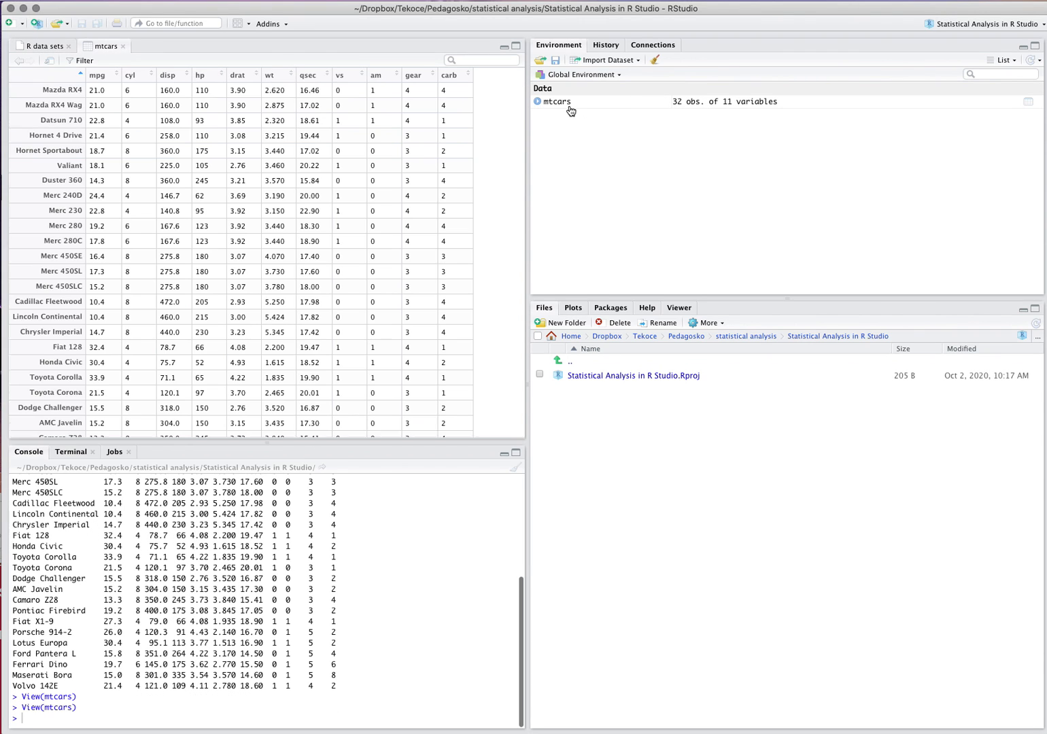
pyautogui.scroll(-2, 327, 133)
pyautogui.scroll(5, 327, 133)
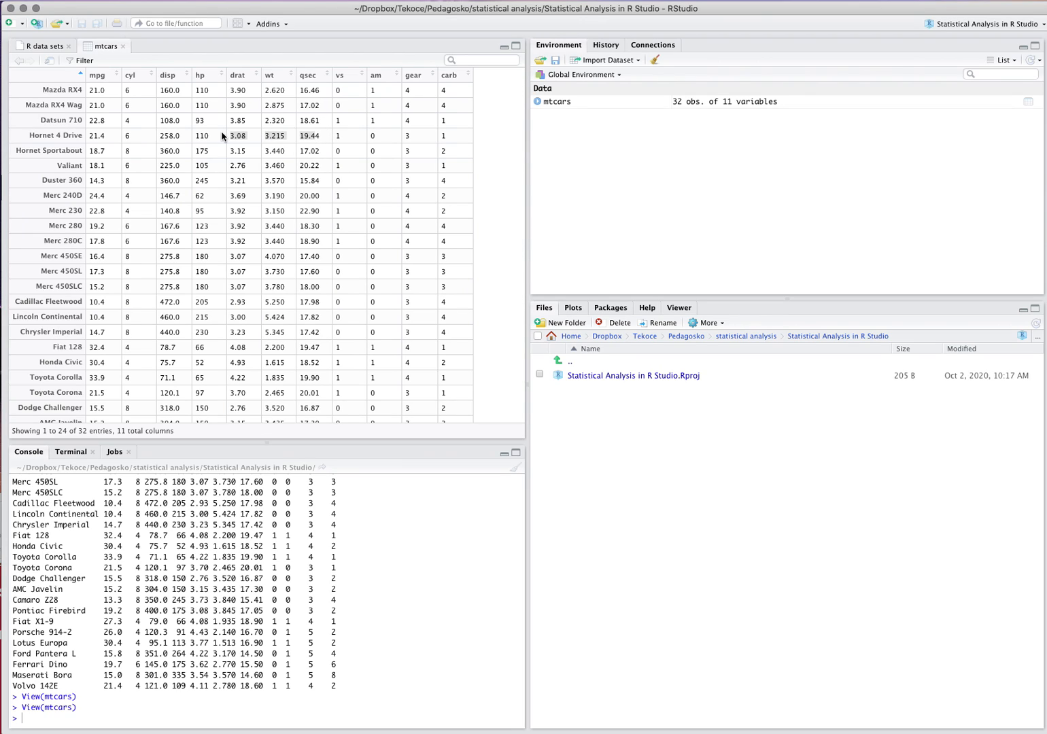
pyautogui.rightClick(276, 135)
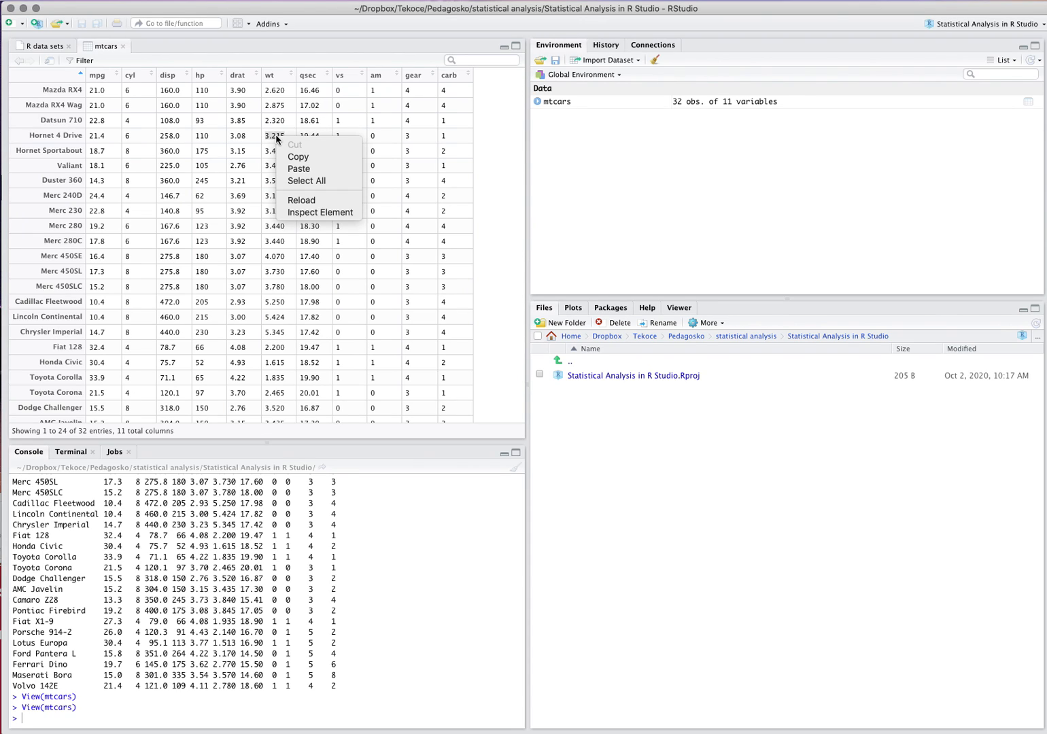
pyautogui.click(271, 138)
pyautogui.click(274, 140)
pyautogui.scroll(-3, 300, 153)
pyautogui.scroll(3, 302, 146)
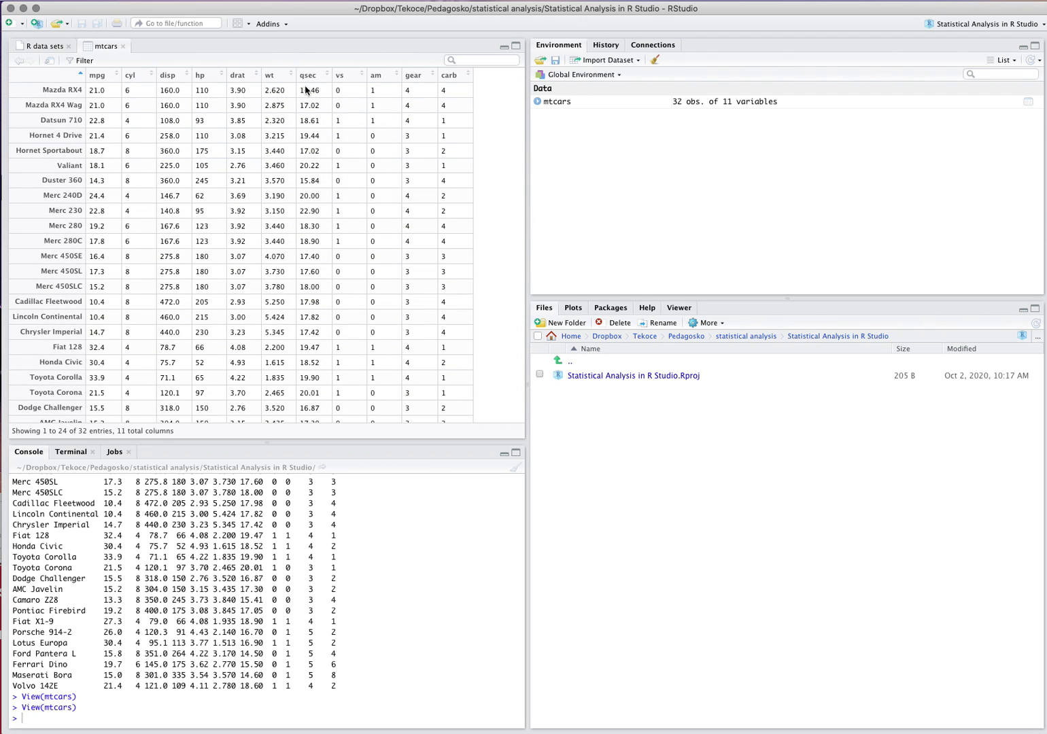
# Sort the mtcars table in ascending order by qsec, re-sort it ascending by mpg, and look through the rows.
pyautogui.click(321, 71)
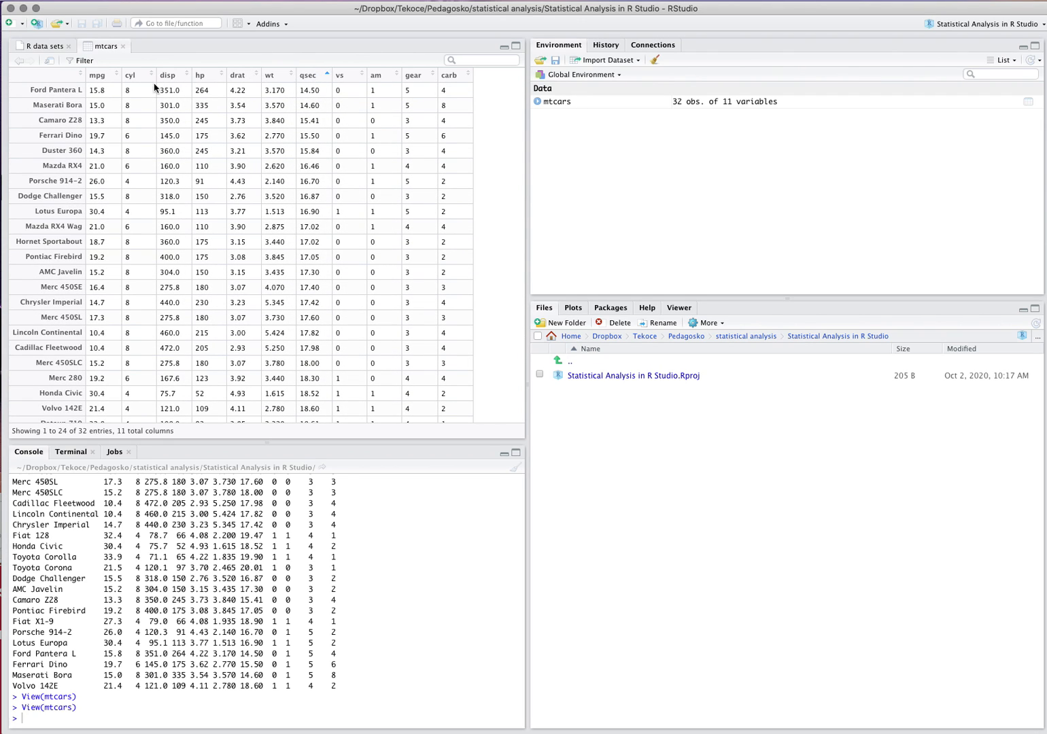
pyautogui.click(112, 76)
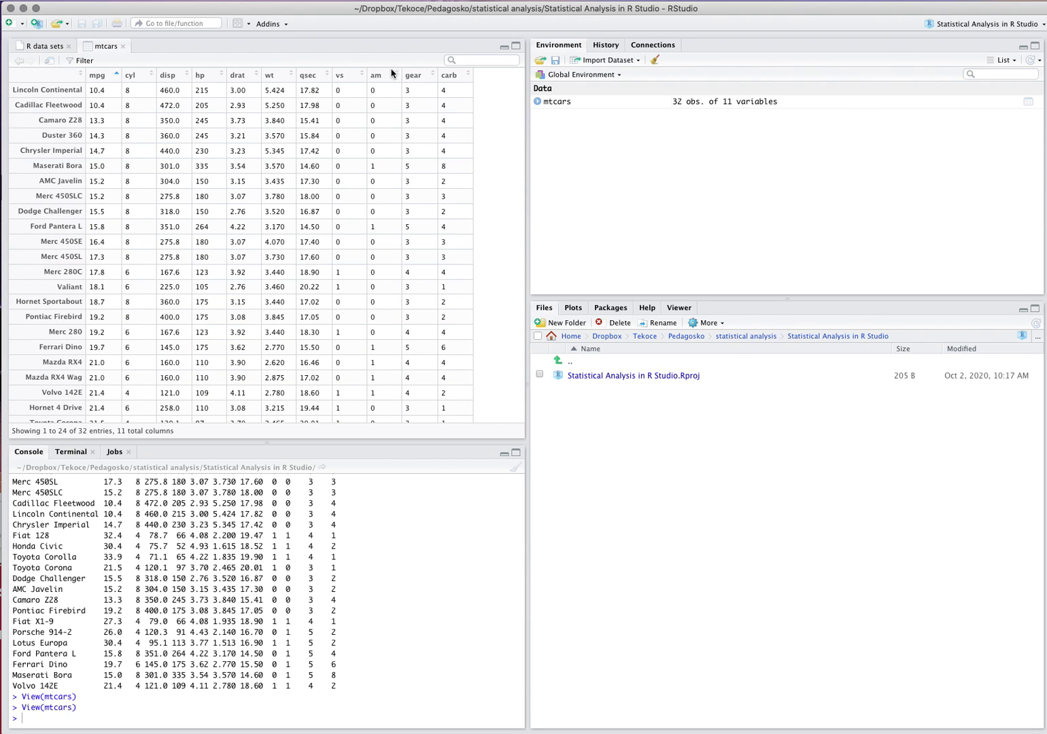
pyautogui.scroll(-5, 396, 114)
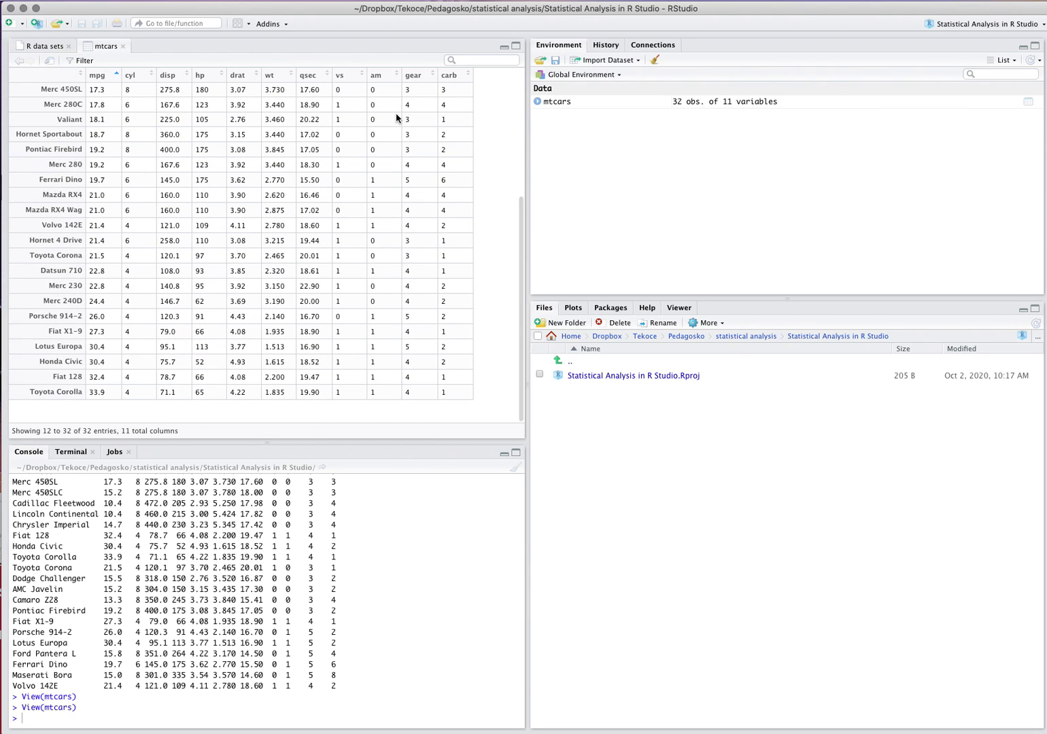
pyautogui.scroll(5, 396, 117)
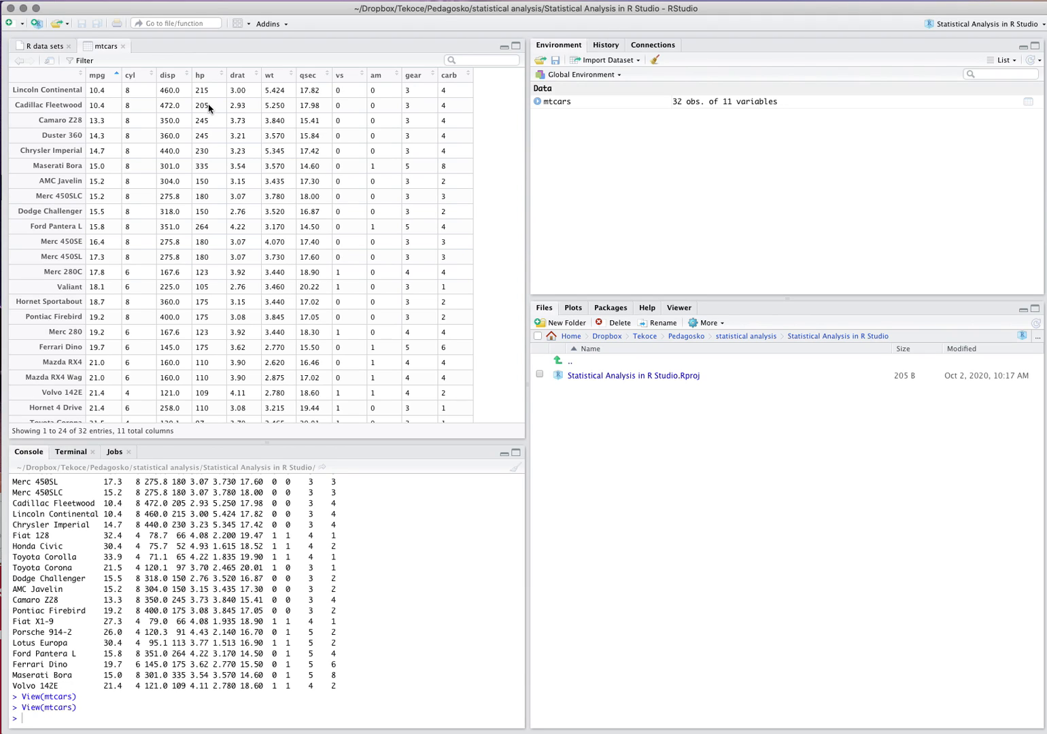
# Create a new blank R script file.
pyautogui.rightClick(164, 45)
pyautogui.press('Escape')
pyautogui.click(0, 0)
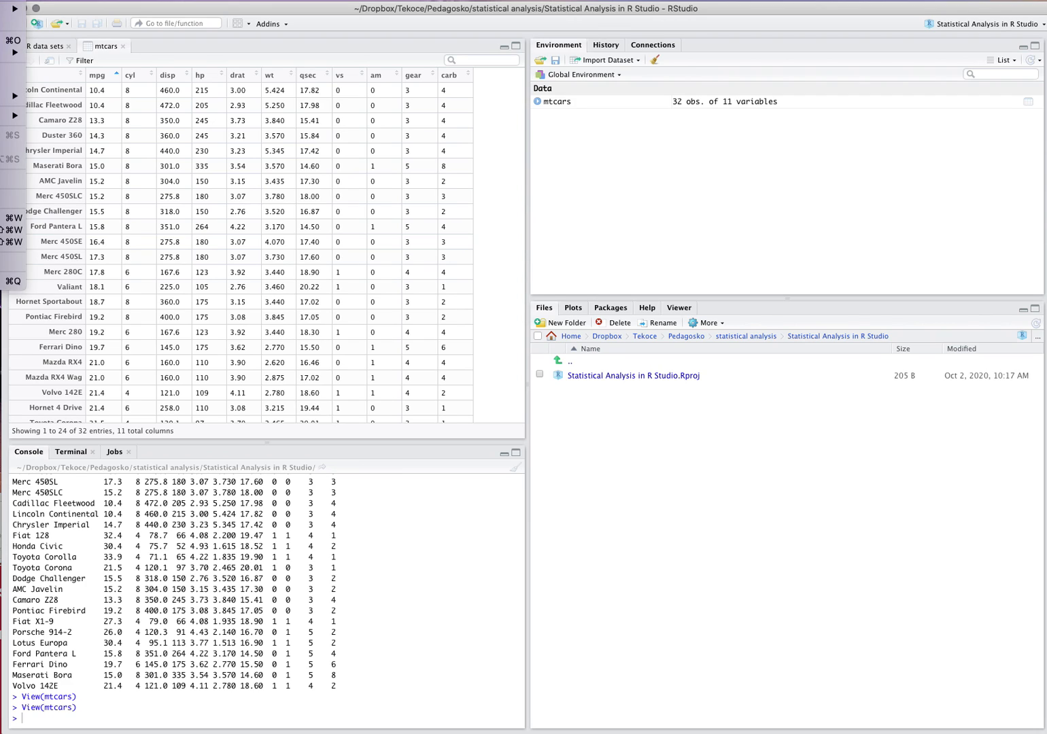
pyautogui.moveTo(3, 9)
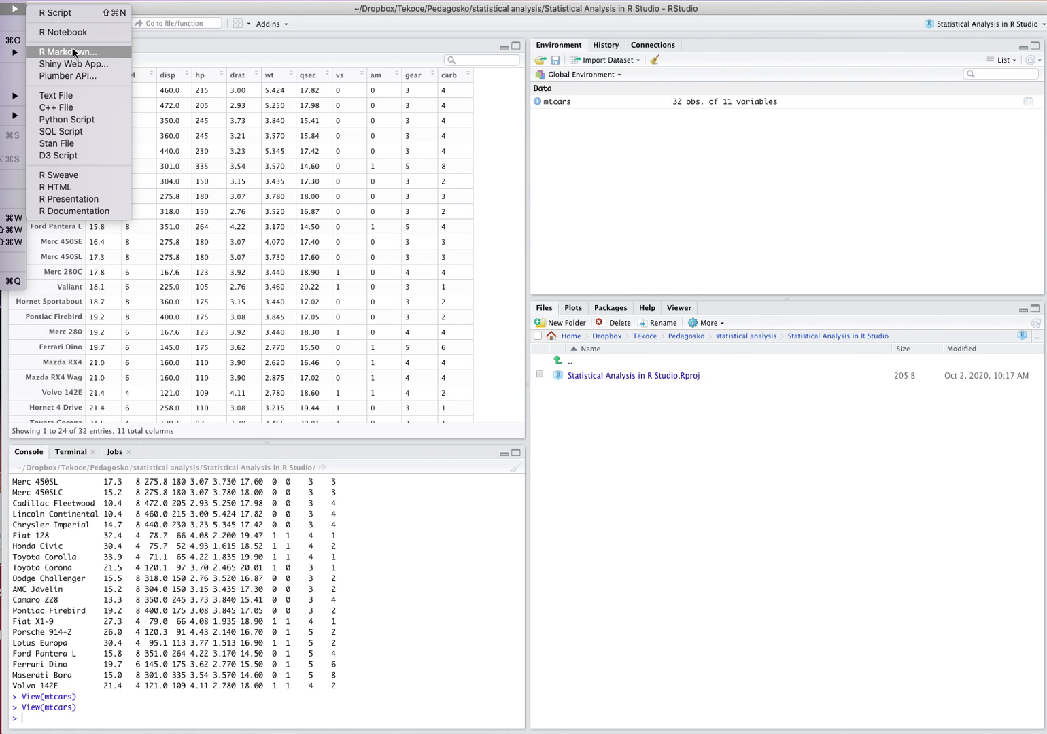
pyautogui.click(70, 13)
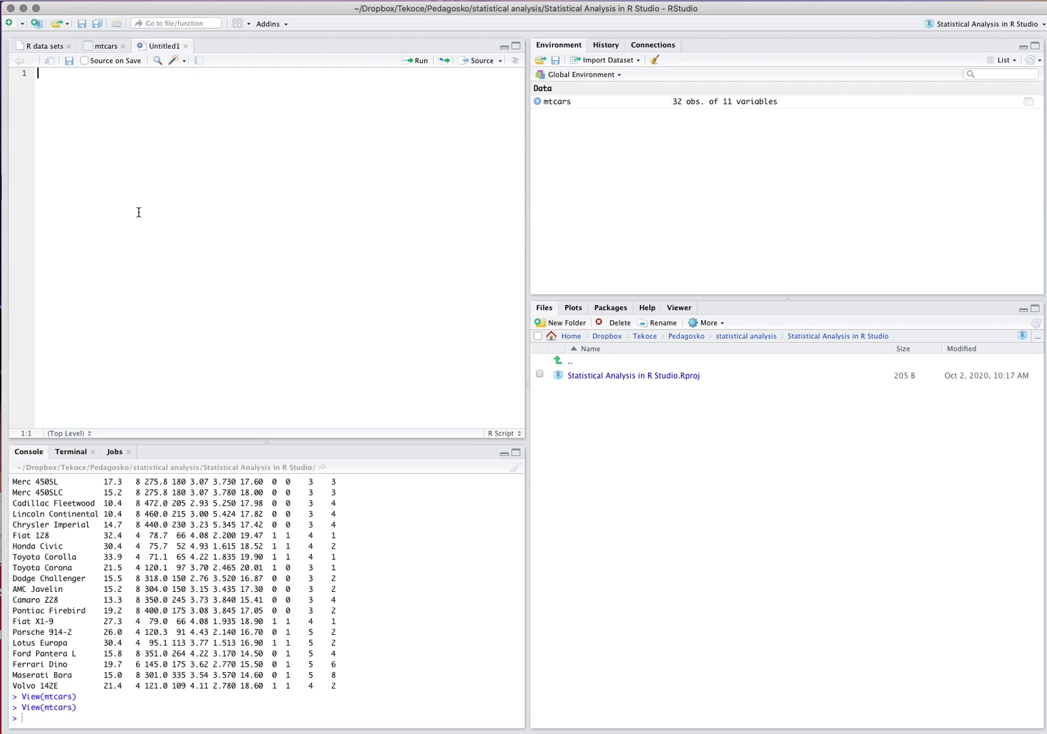
# Enter mtcars on the first line of the script and run that line.
pyautogui.write('mtcar')
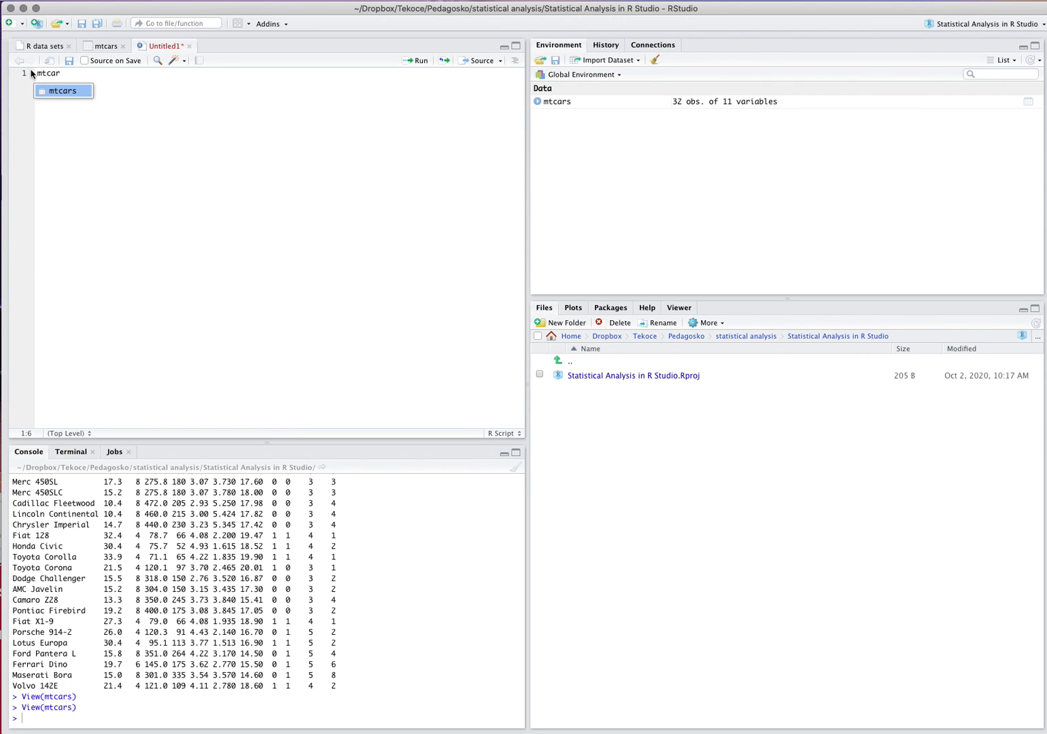
pyautogui.click(52, 90)
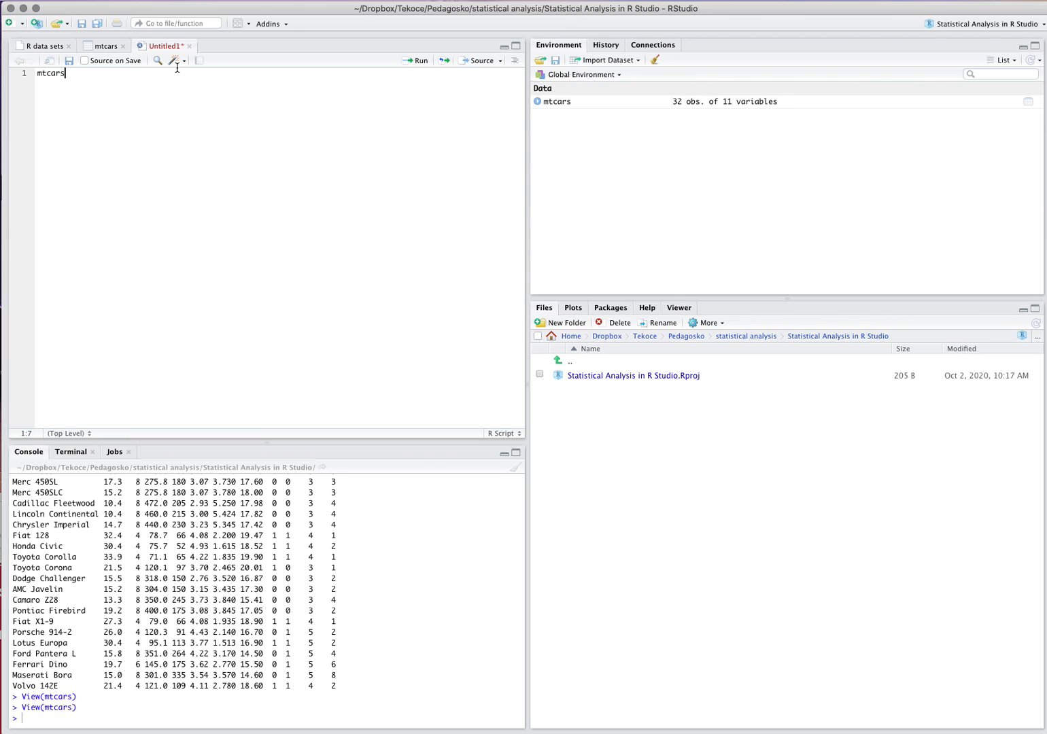
pyautogui.click(414, 61)
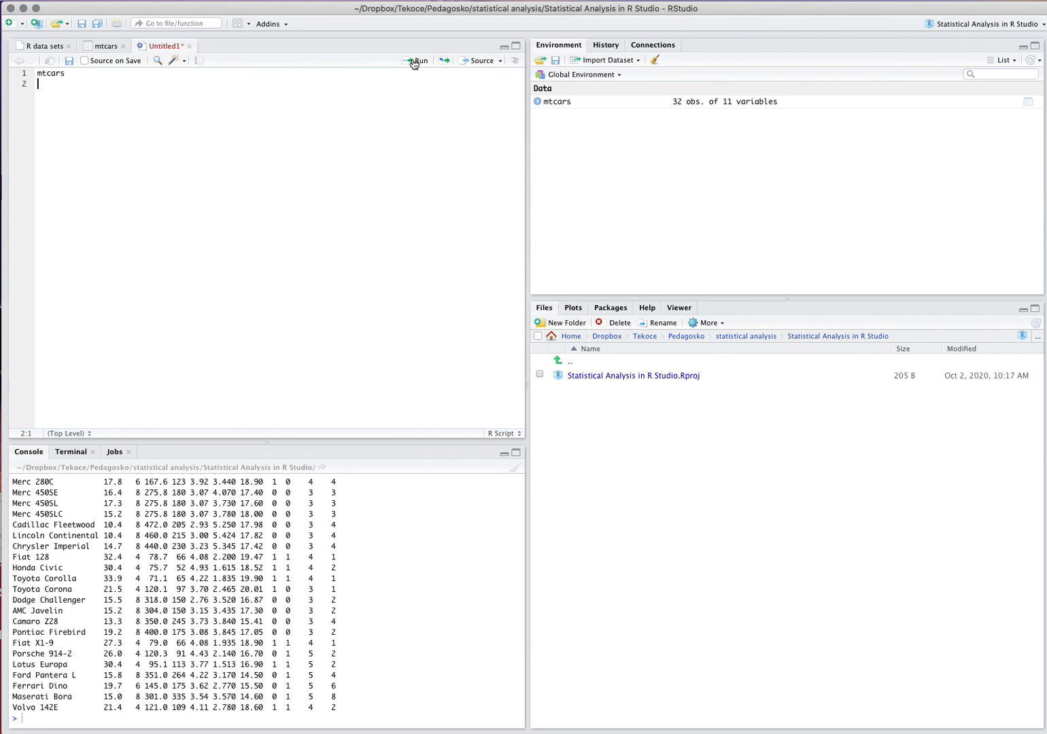
pyautogui.scroll(10, 217, 553)
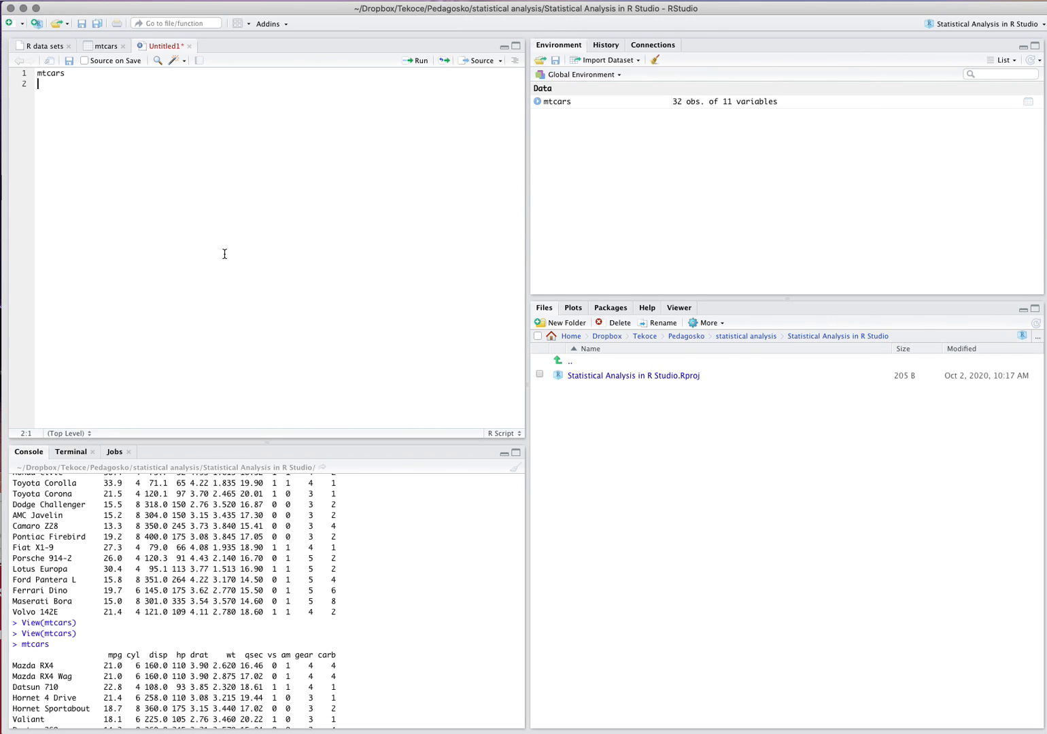
# Add summary(mtcars) on the second line of the script and run it.
pyautogui.write('sum')
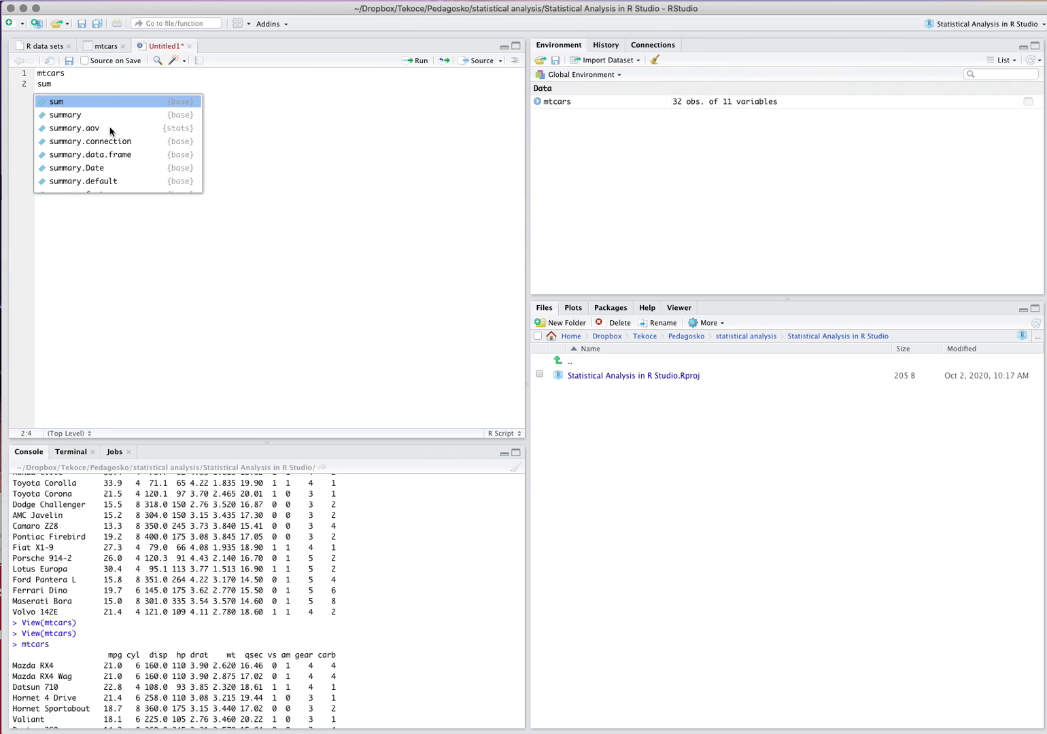
pyautogui.press('Down')
pyautogui.press('Return')
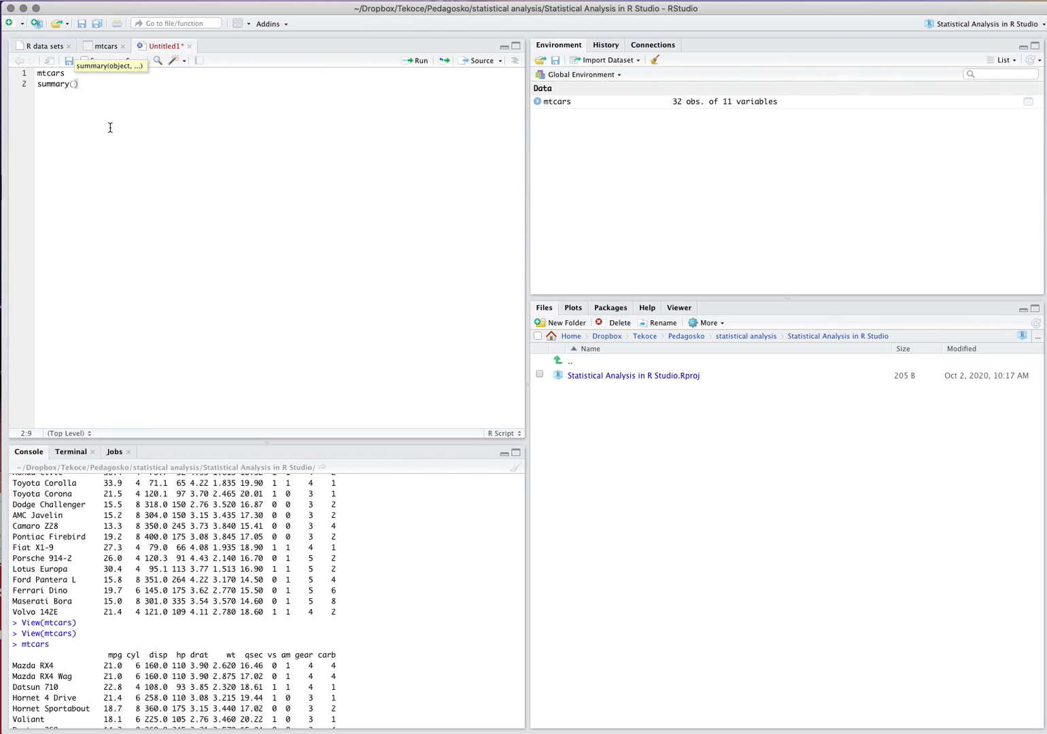
pyautogui.write('mtcars')
pyautogui.click(411, 63)
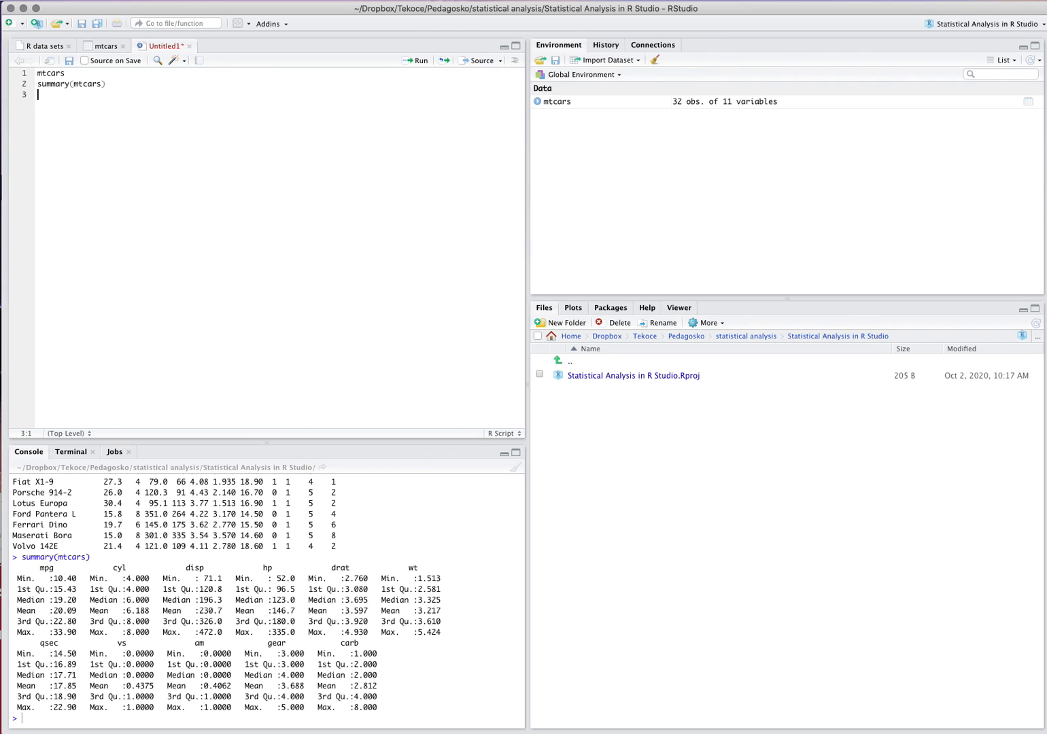
# Create a new R Markdown document titled "Test" with HTML as the default output format.
pyautogui.click(0, 0)
pyautogui.moveTo(14, 8)
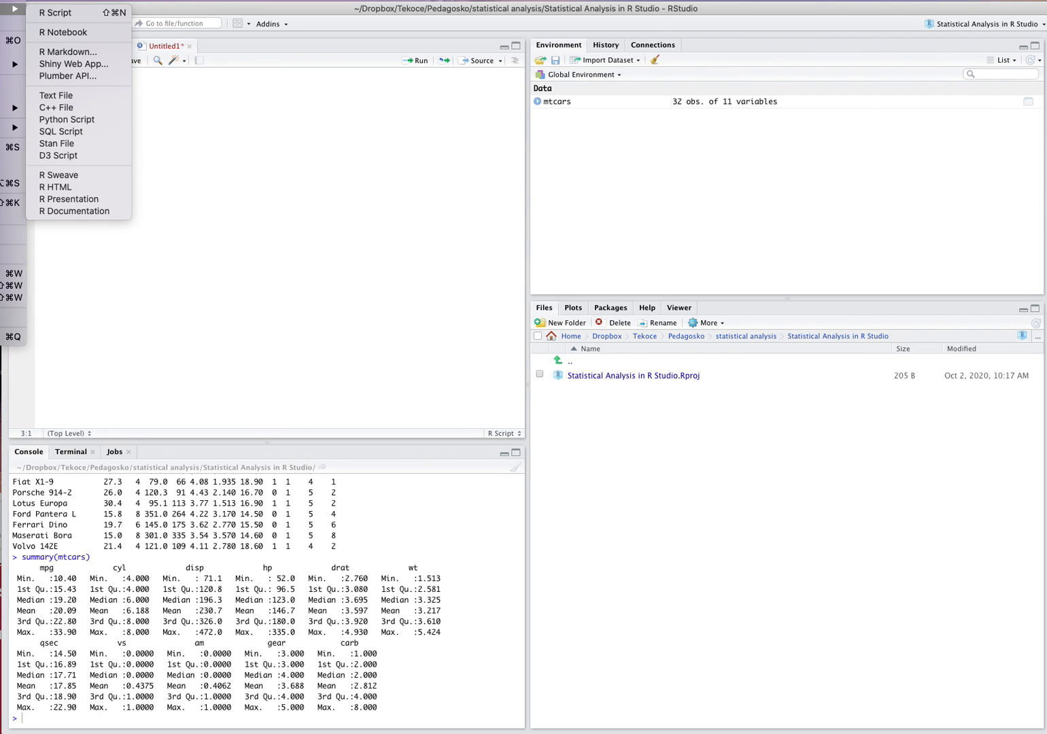
pyautogui.click(71, 53)
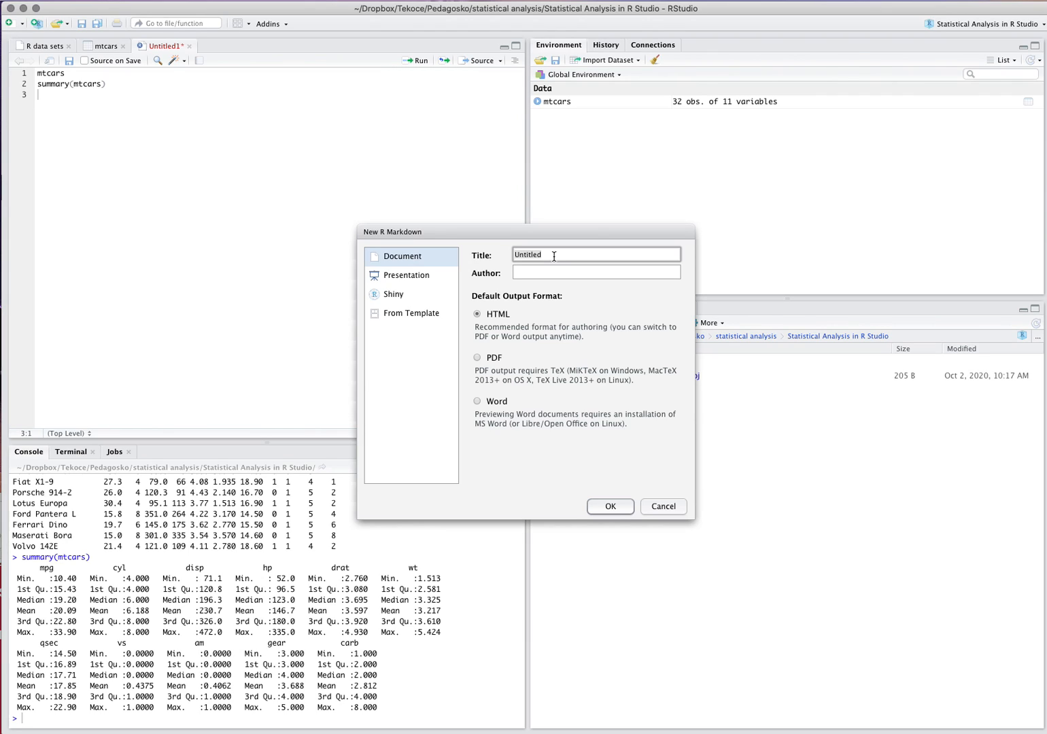
pyautogui.write('Test')
pyautogui.click(611, 507)
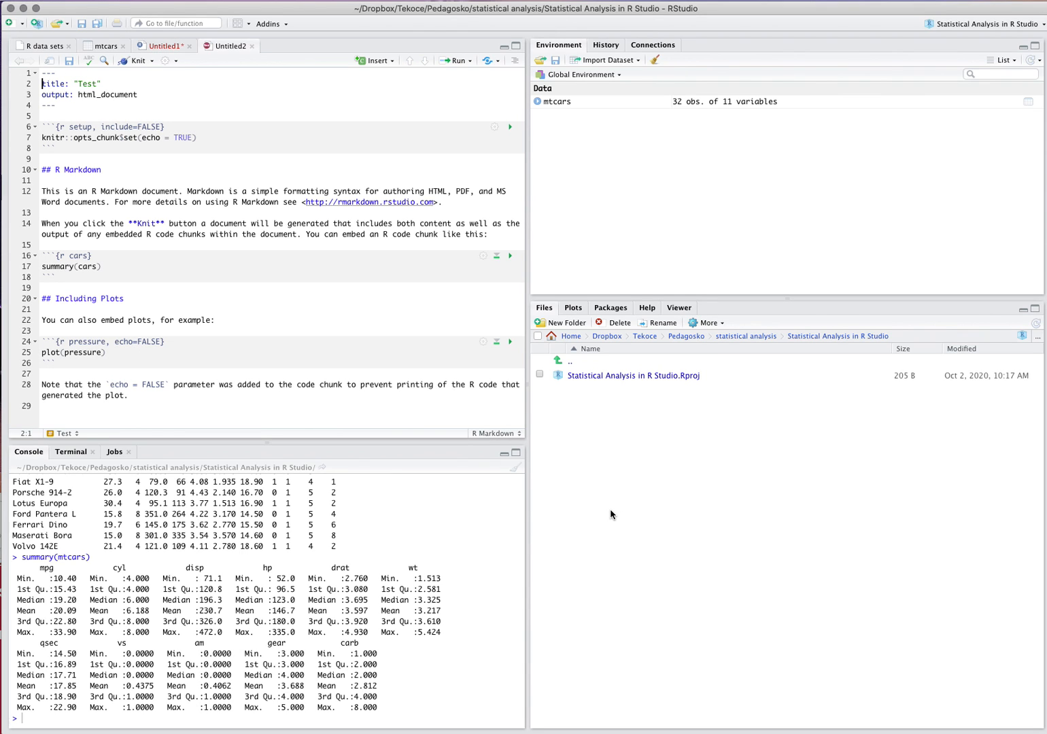